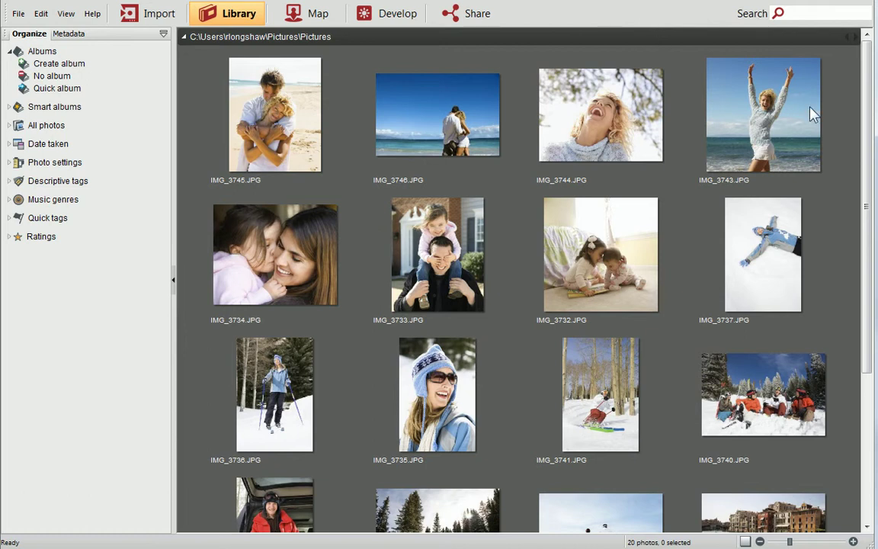
# Step: Marquee-select the six snow thumbnails, then add IMG_3740 and IMG_3737 for eight photos
pyautogui.moveTo(862, 137); pyautogui.dragTo(868, 251)
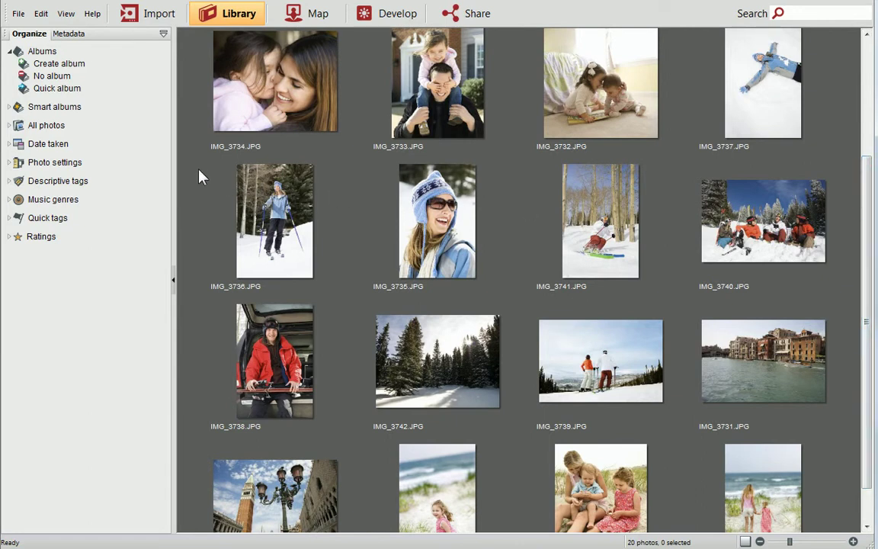
pyautogui.moveTo(198, 172); pyautogui.dragTo(587, 365)
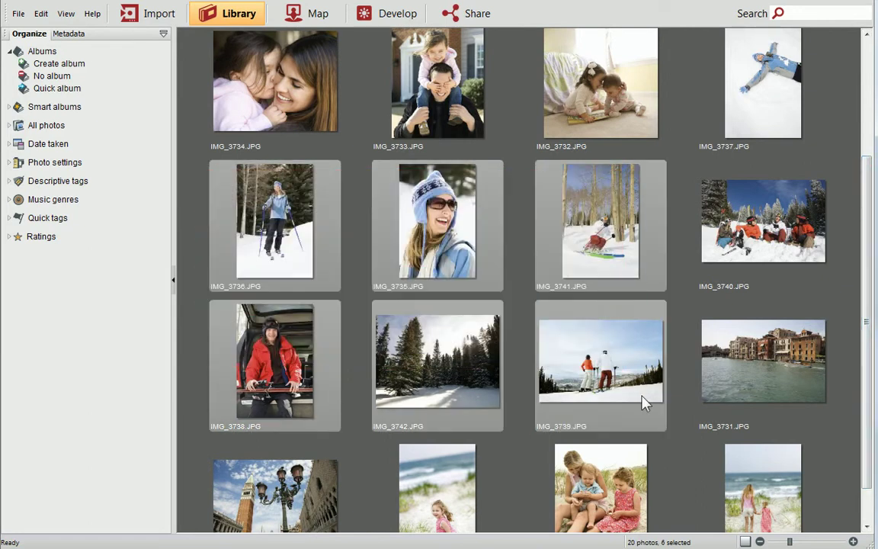
pyautogui.keyDown('ctrl'); pyautogui.click(760, 220); pyautogui.keyUp('ctrl')
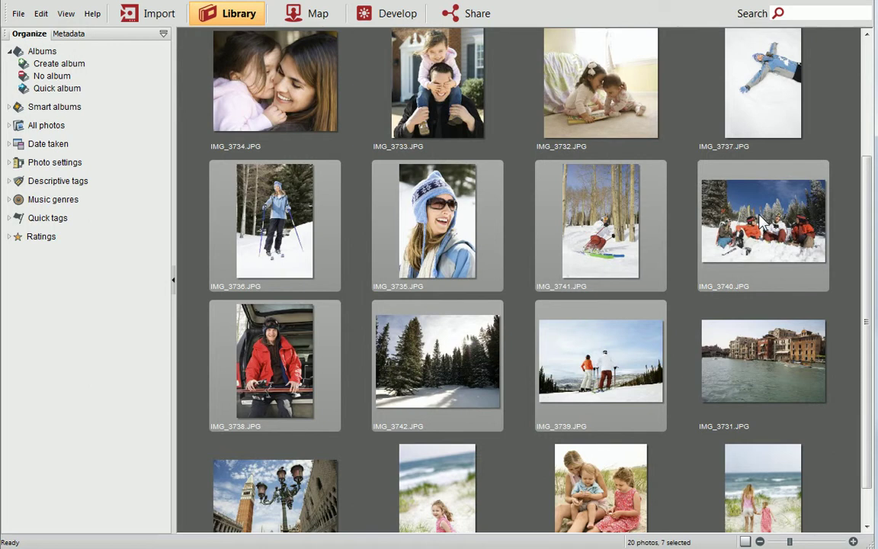
pyautogui.keyDown('ctrl'); pyautogui.click(758, 84); pyautogui.keyUp('ctrl')
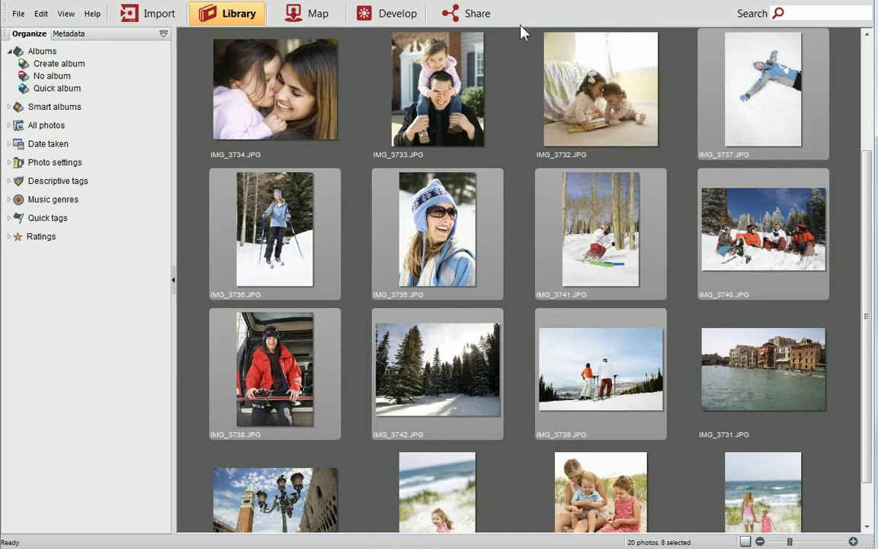
# Step: Share the selection and apply the High Quality JPEG export preset (90% quality, 56 KB)
pyautogui.click(477, 16)
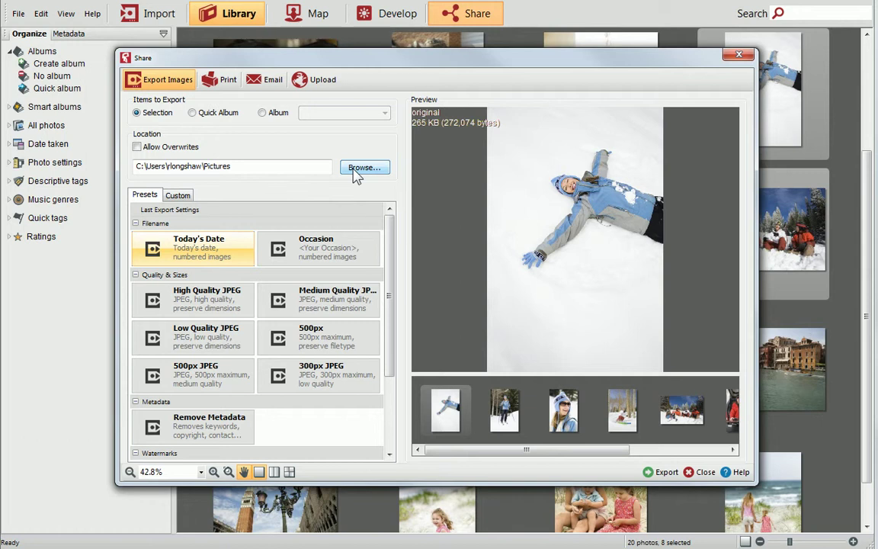
pyautogui.moveTo(392, 221); pyautogui.dragTo(396, 221)
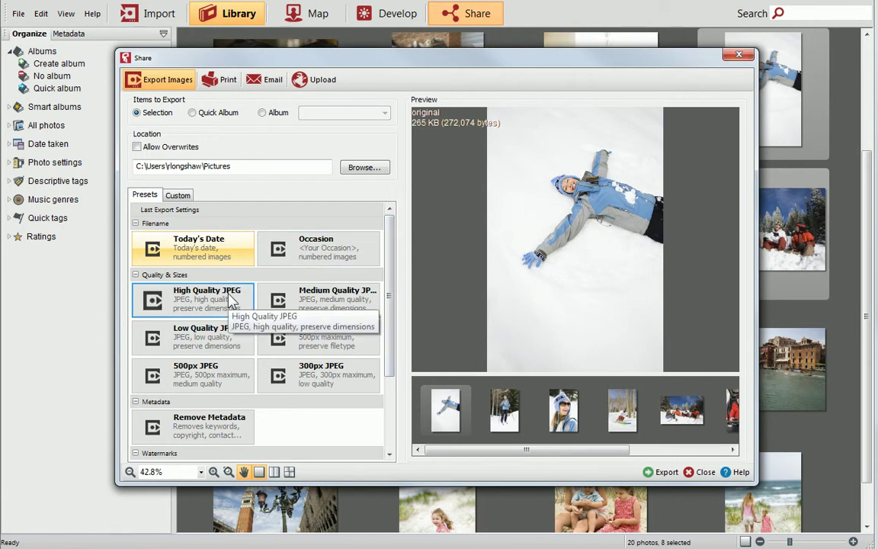
pyautogui.click(230, 298)
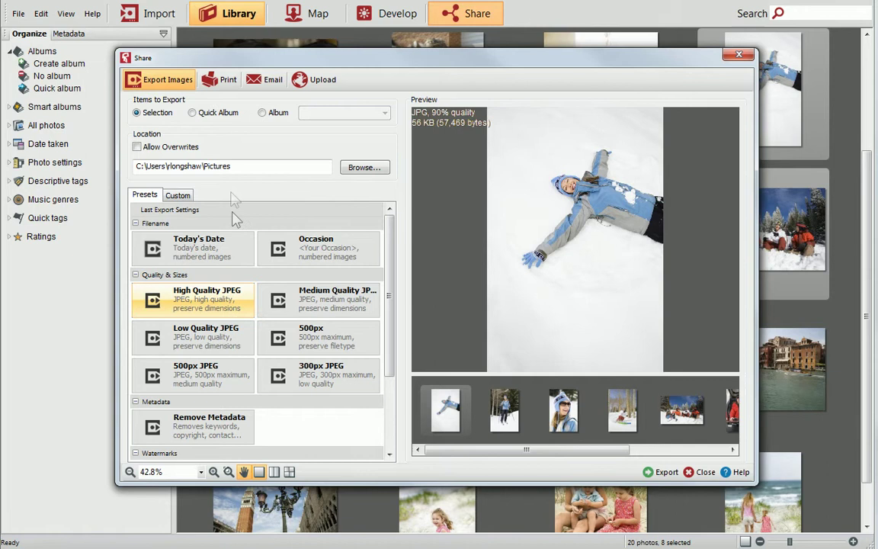
# Step: On the Print tab, choose the Upstairs Colour HP LaserJet CM6030 printer
pyautogui.click(226, 82)
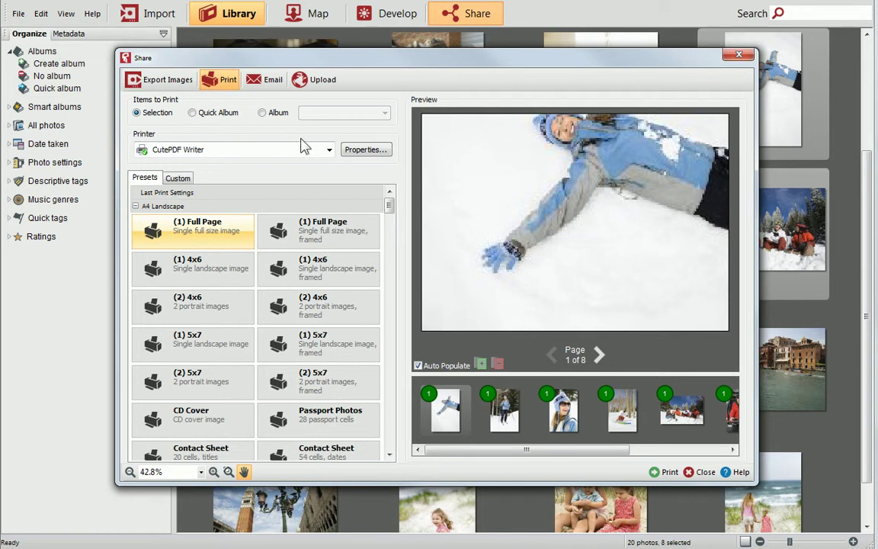
pyautogui.click(330, 151)
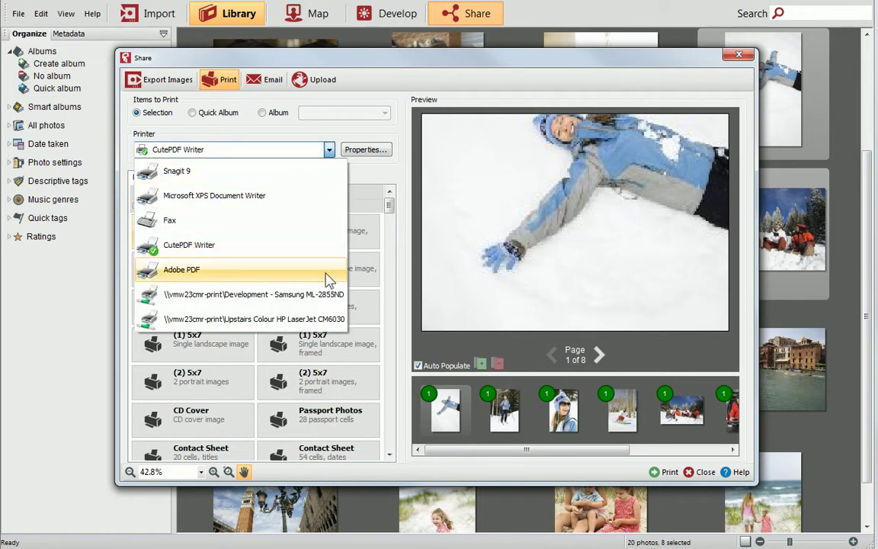
pyautogui.click(327, 318)
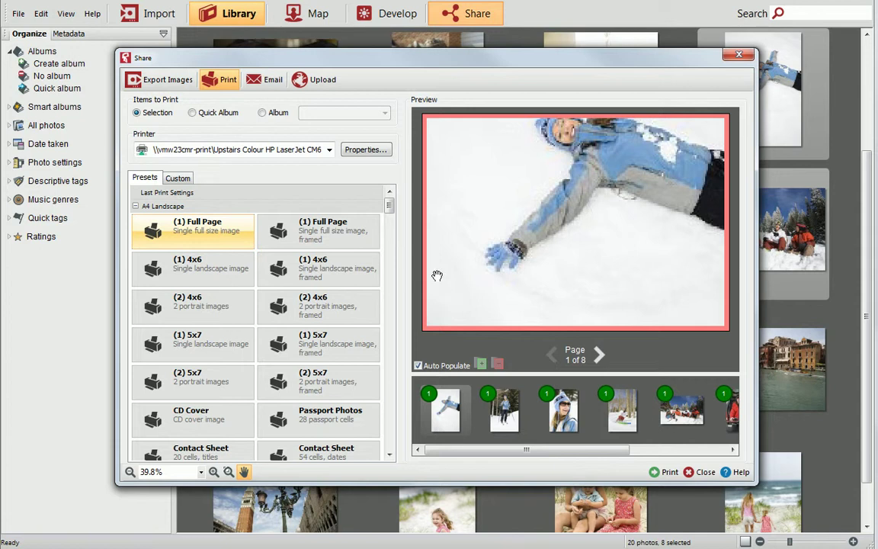
# Step: Pick the A4 Portrait (1) Full Page layout, giving 8 printed pages
pyautogui.scroll(-2, 390, 210)
pyautogui.scroll(-4, 390, 217)
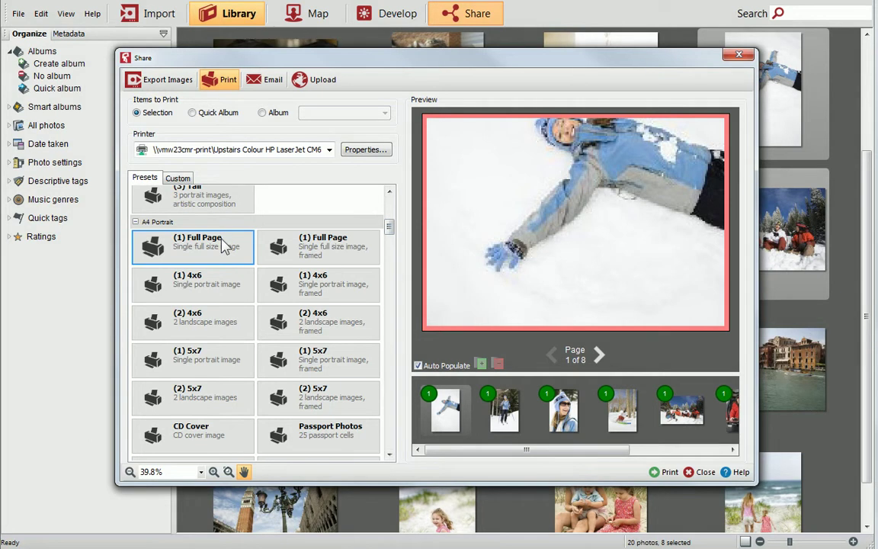
pyautogui.click(223, 248)
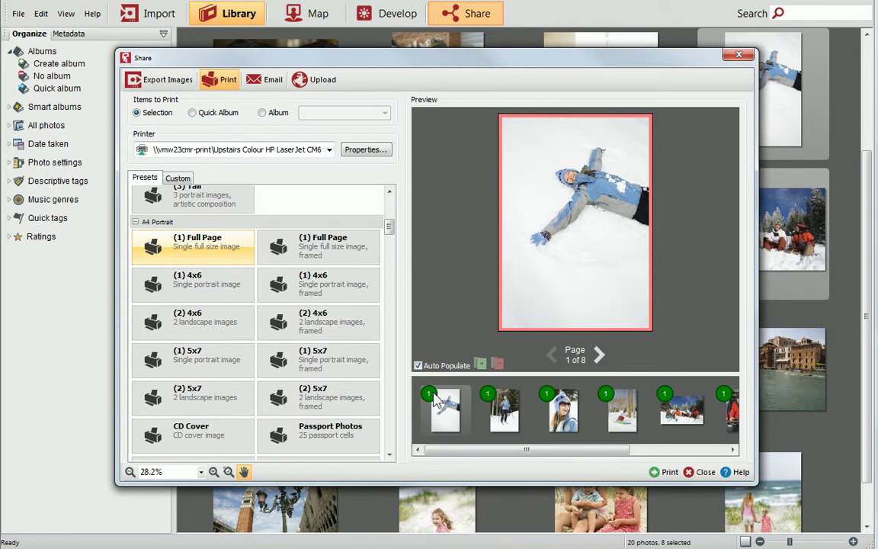
# Step: Page the print preview forward to page 4, then back to page 2
pyautogui.click(599, 354)
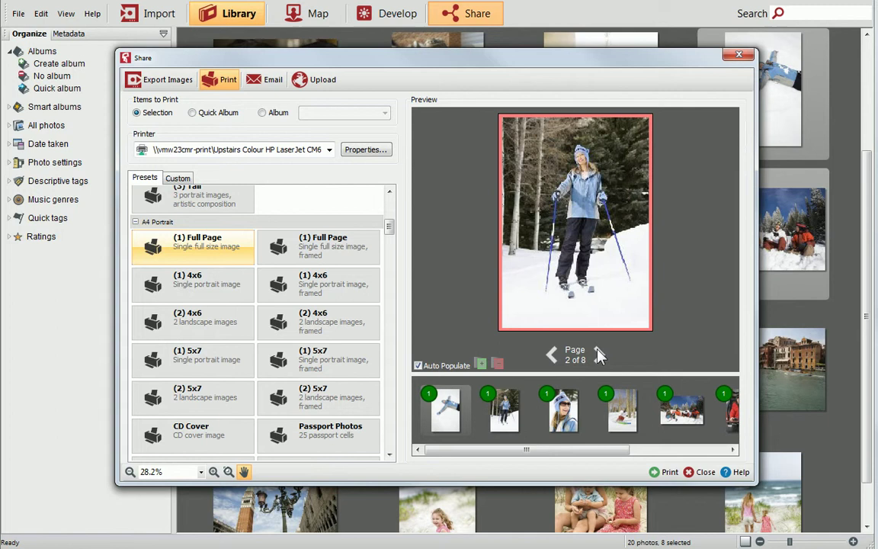
pyautogui.click(599, 355)
pyautogui.click(599, 354)
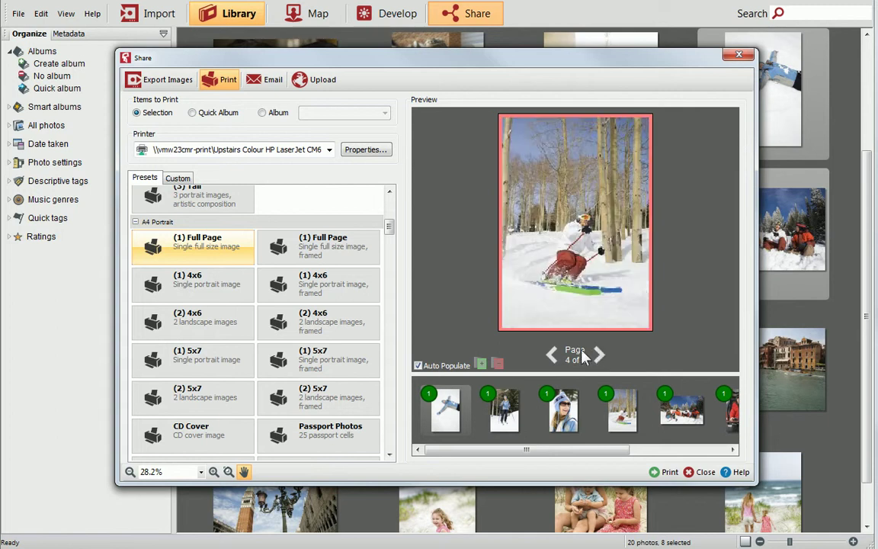
pyautogui.click(551, 355)
pyautogui.click(551, 355)
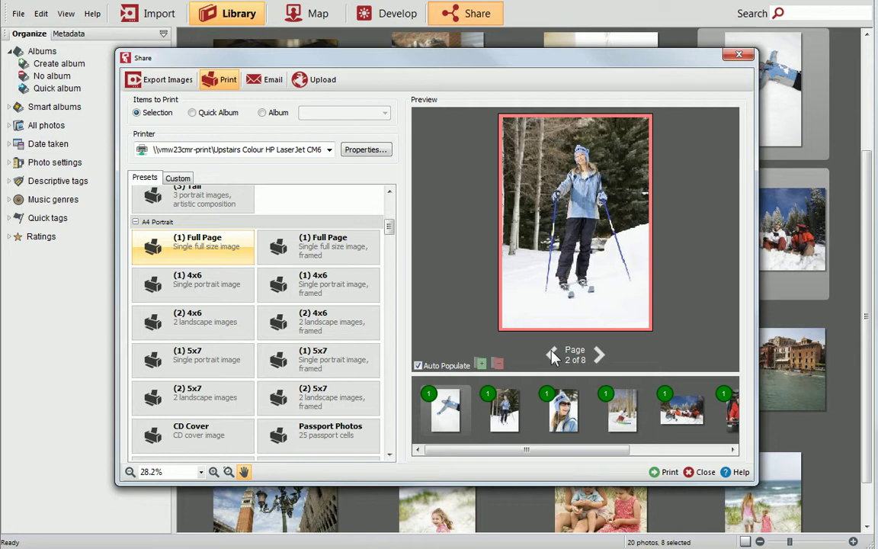
# Step: Try the framed 4x6 and 5x7 portrait presets, then apply A4 Portrait Passport Photos
pyautogui.click(366, 299)
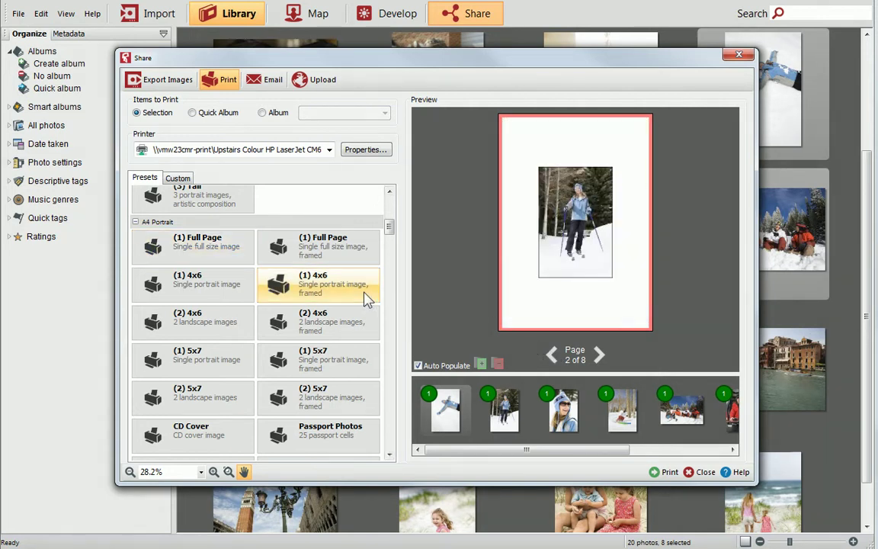
pyautogui.click(366, 366)
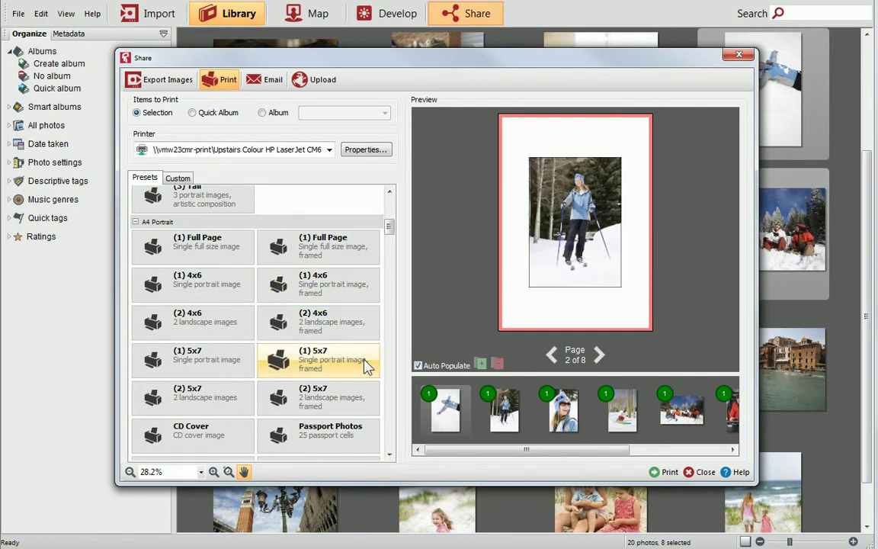
pyautogui.click(359, 436)
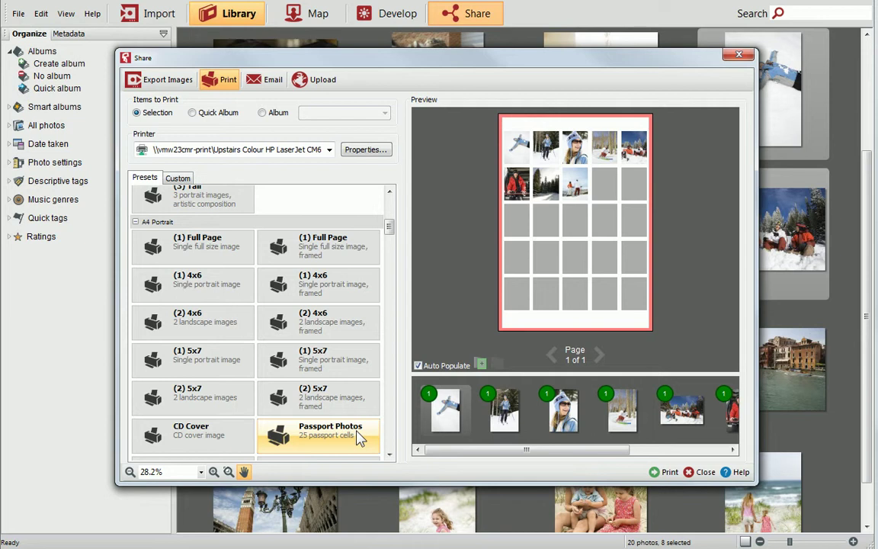
pyautogui.click(180, 178)
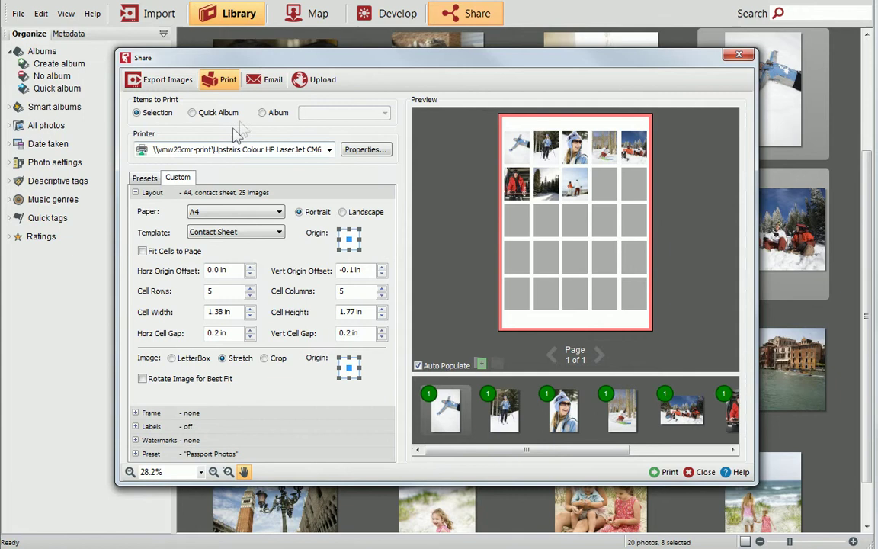
# Step: Switch to Email sharing and show two side-by-side previews
pyautogui.click(268, 84)
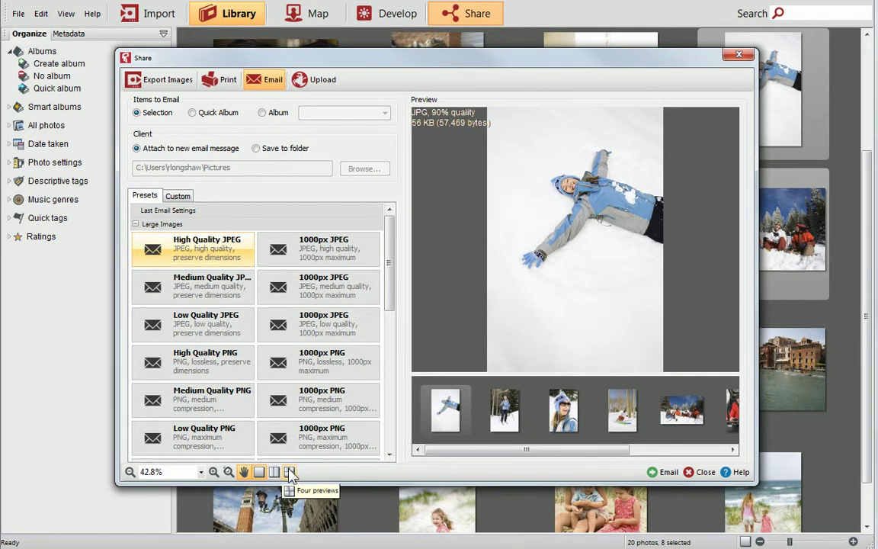
pyautogui.click(276, 472)
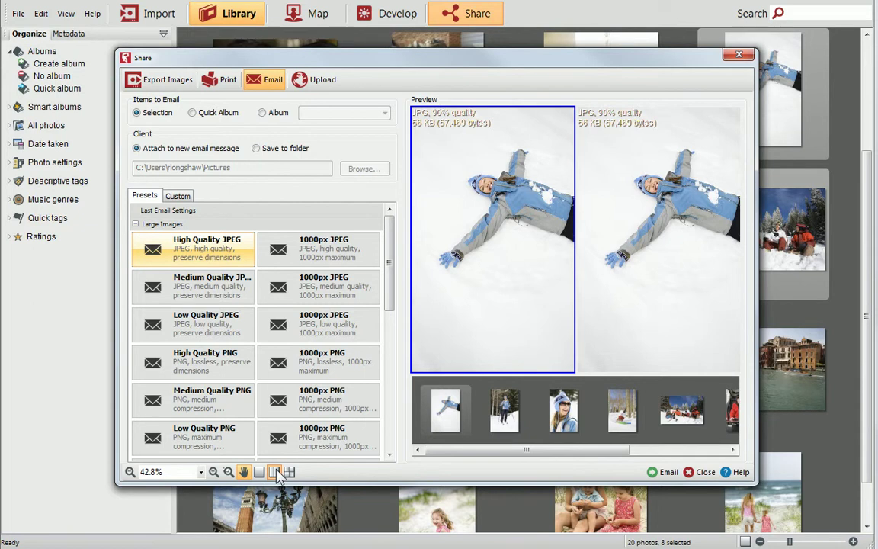
# Step: Zoom the previews to 200% and pan to the woman's face
pyautogui.click(214, 471)
pyautogui.click(214, 471)
pyautogui.click(214, 472)
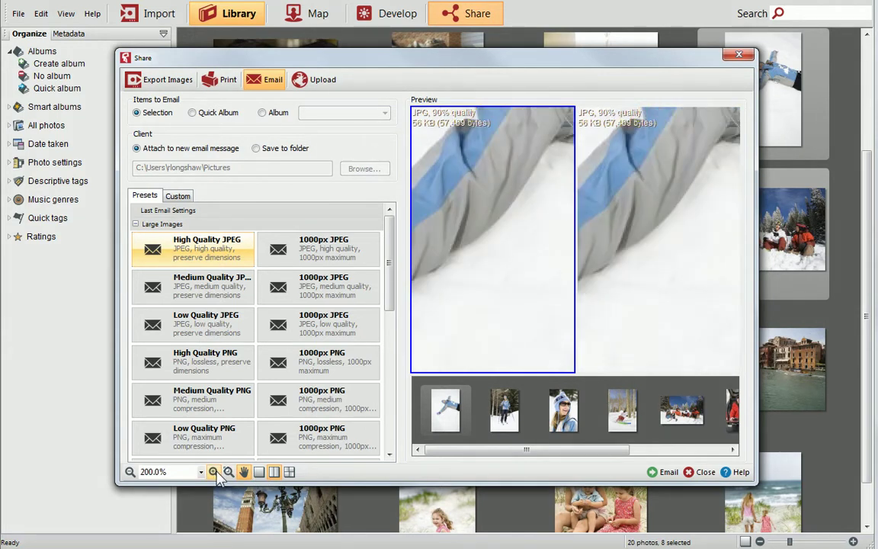
pyautogui.click(244, 471)
pyautogui.moveTo(464, 162); pyautogui.dragTo(457, 366)
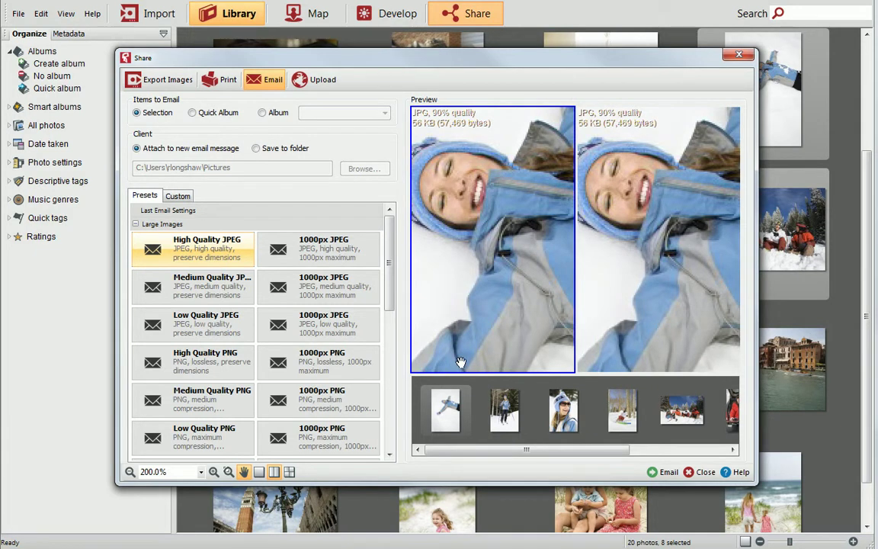
# Step: Set the right preview to Medium Quality 600px (60%, 17 KB), then reselect the left preview
pyautogui.click(646, 254)
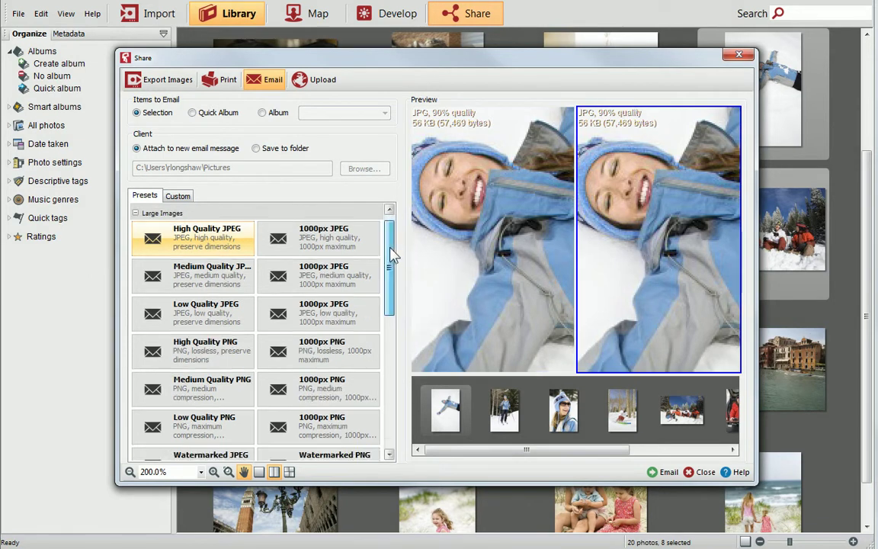
pyautogui.moveTo(390, 255); pyautogui.dragTo(391, 339)
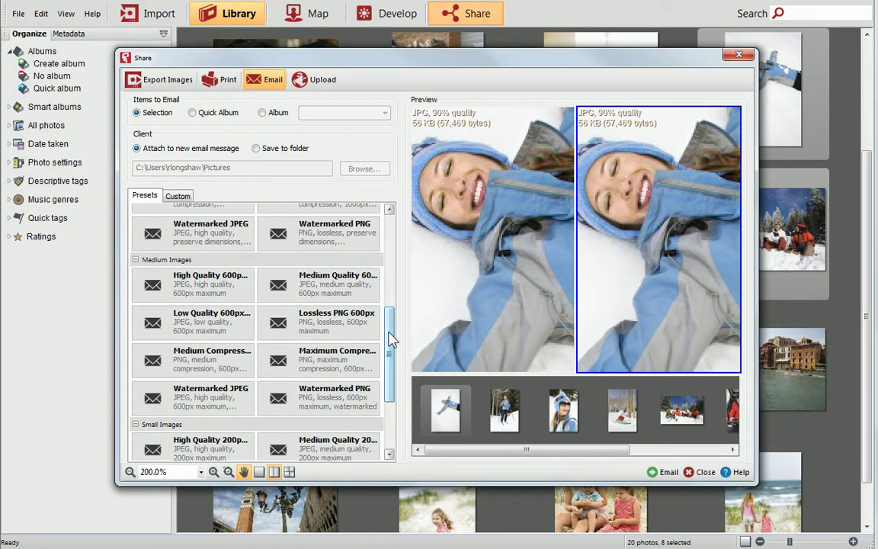
pyautogui.click(363, 289)
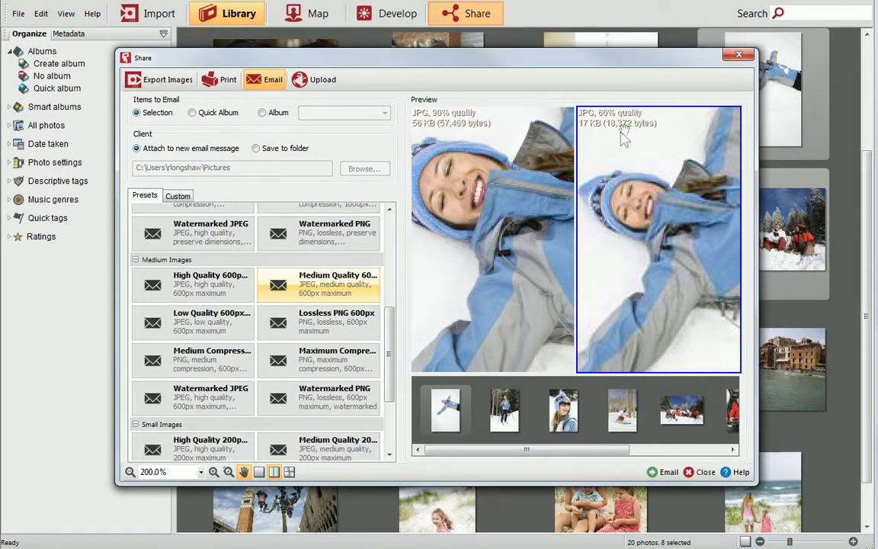
pyautogui.click(487, 159)
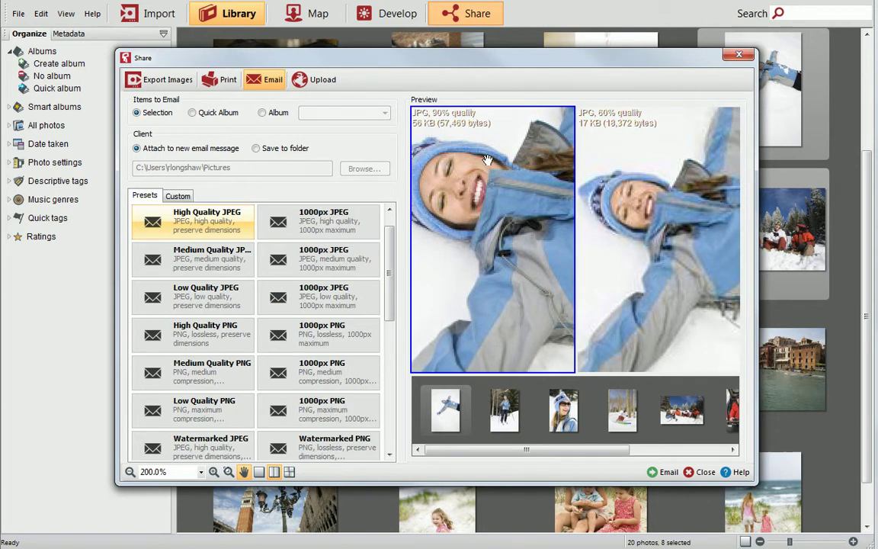
# Step: Switch to Upload and choose the Facebook account with the High Quality JPEG preset
pyautogui.click(317, 84)
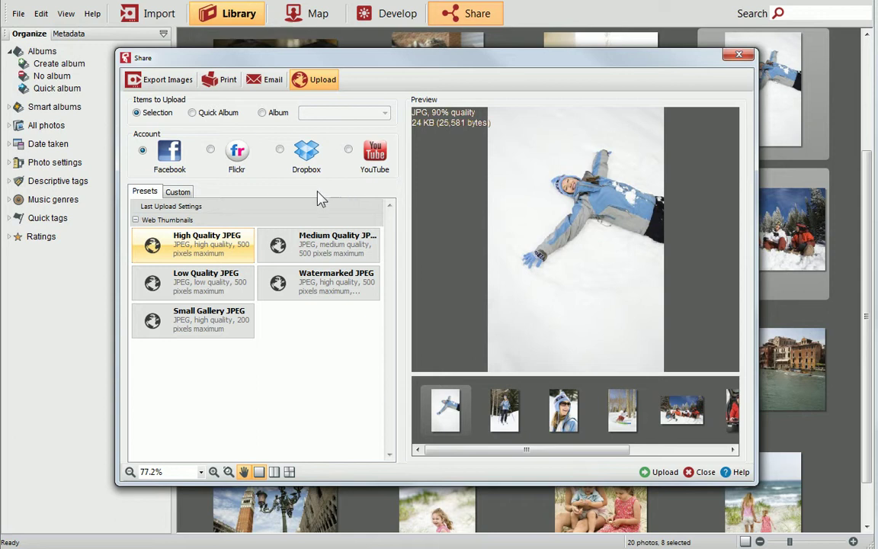
pyautogui.click(142, 150)
# Step: Start the Facebook upload and enter the account e-mail in the login field
pyautogui.click(657, 471)
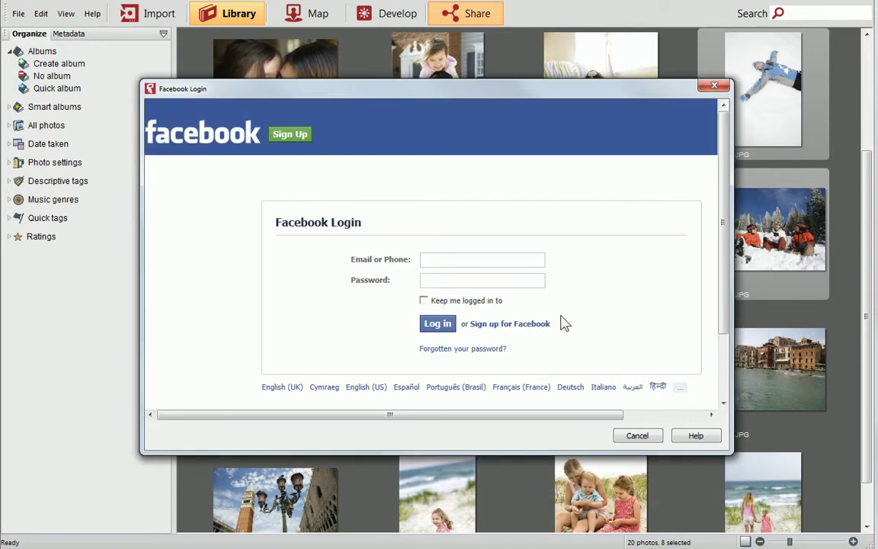
pyautogui.click(536, 260)
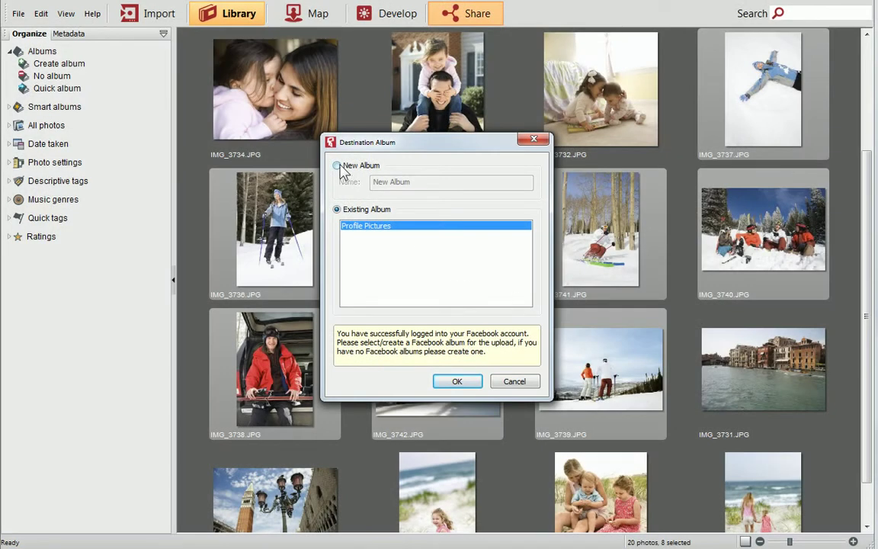
# Step: Create a new Facebook album named 'February skiing holiday' and confirm the upload
pyautogui.click(336, 166)
pyautogui.click(373, 184)
pyautogui.write('February skiing hol')
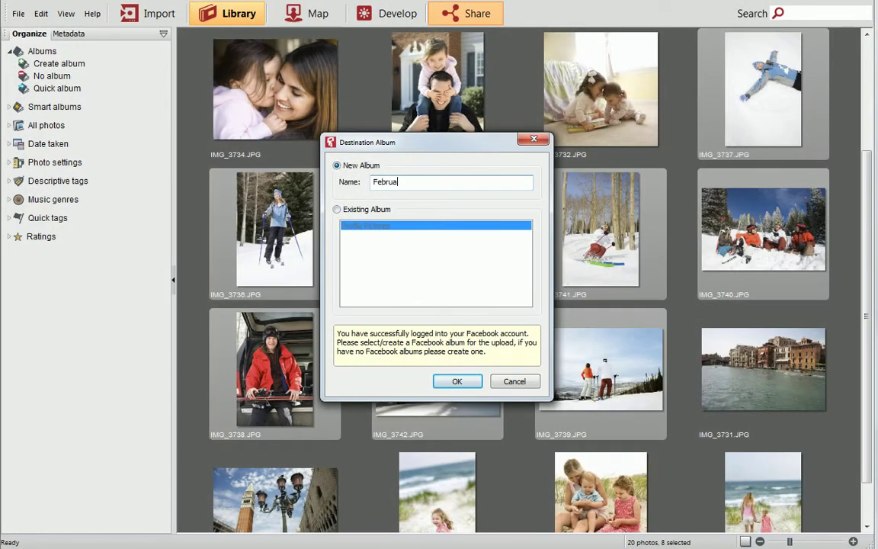
pyautogui.write('iday')
pyautogui.click(457, 381)
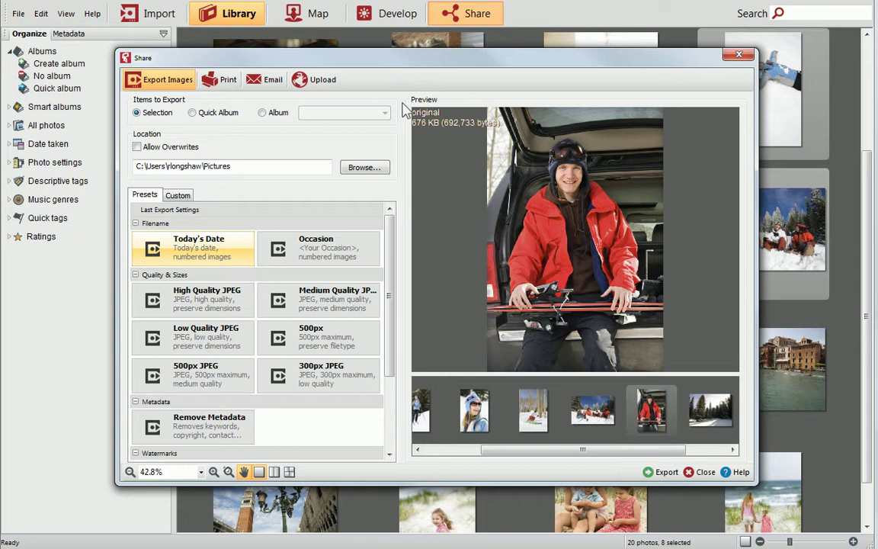
# Step: Preview the Locked, Website and Do Not Use watermark presets on the export image
pyautogui.moveTo(391, 219); pyautogui.dragTo(391, 305)
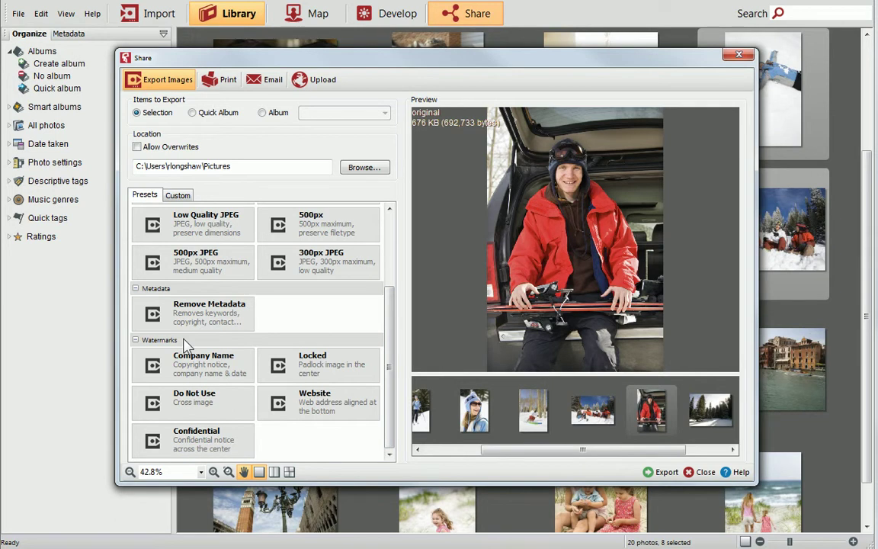
pyautogui.click(281, 366)
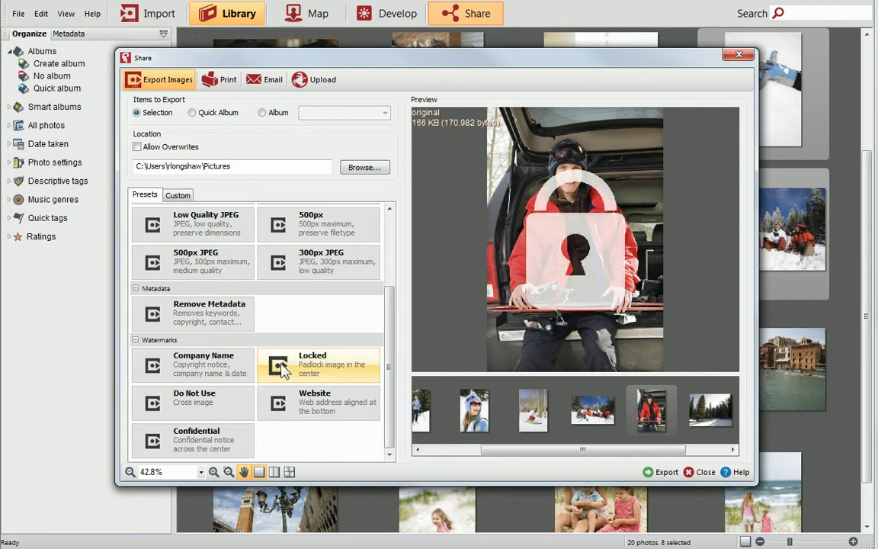
pyautogui.click(296, 404)
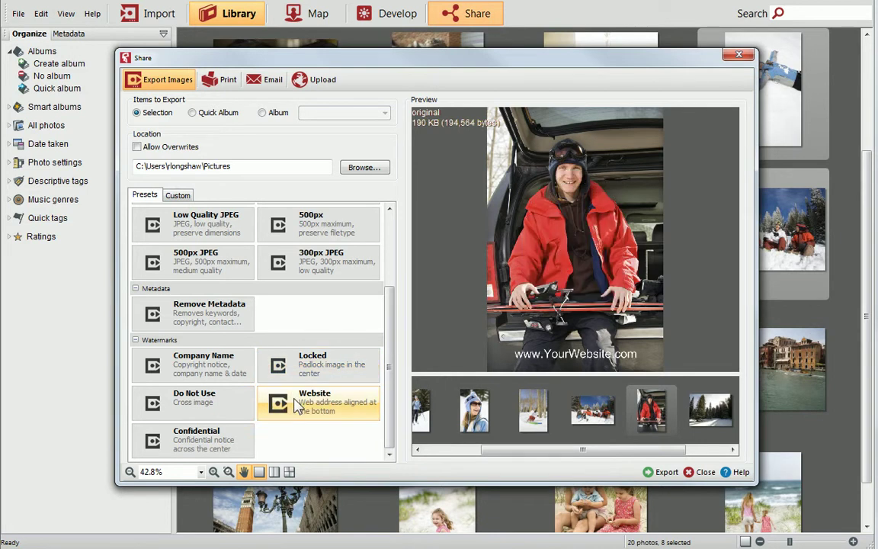
pyautogui.click(231, 403)
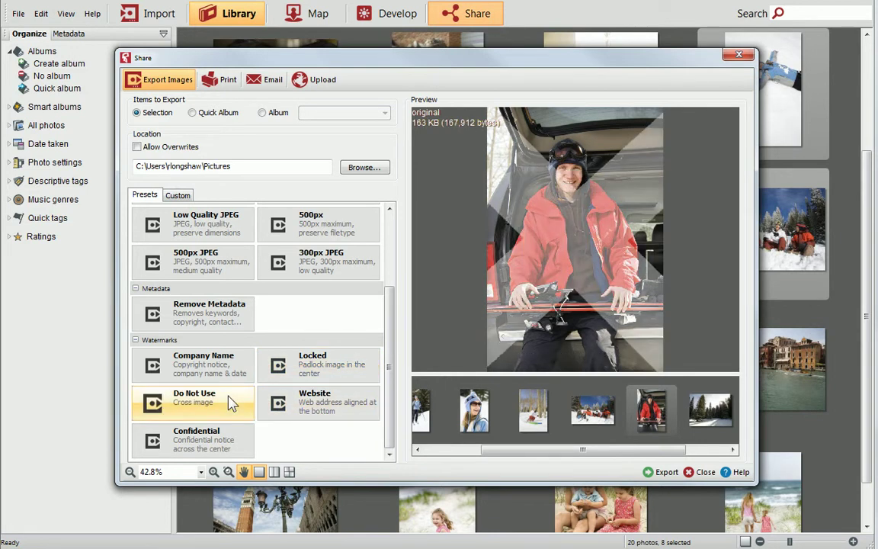